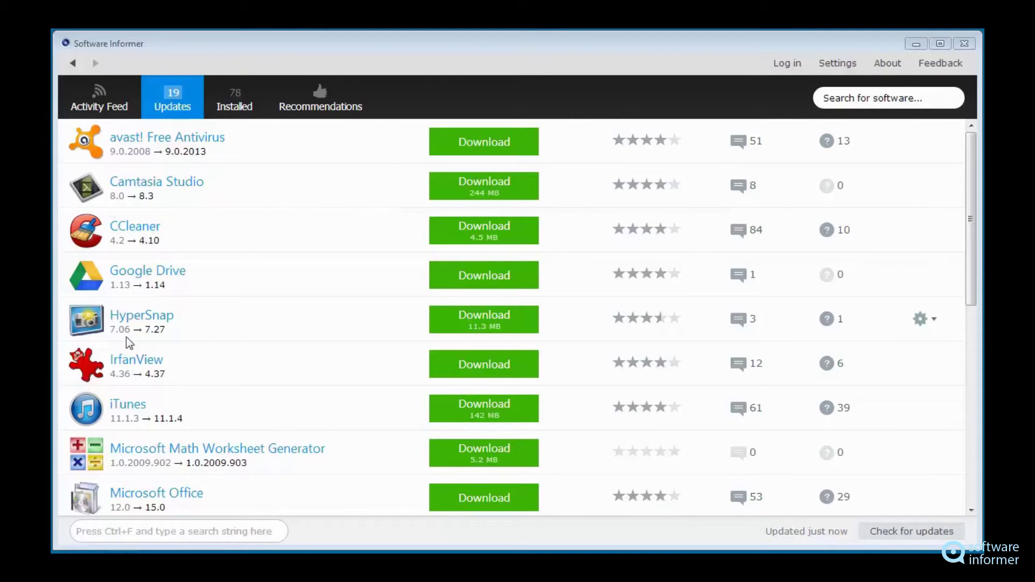
left_click_drag(970, 217, 970, 439)
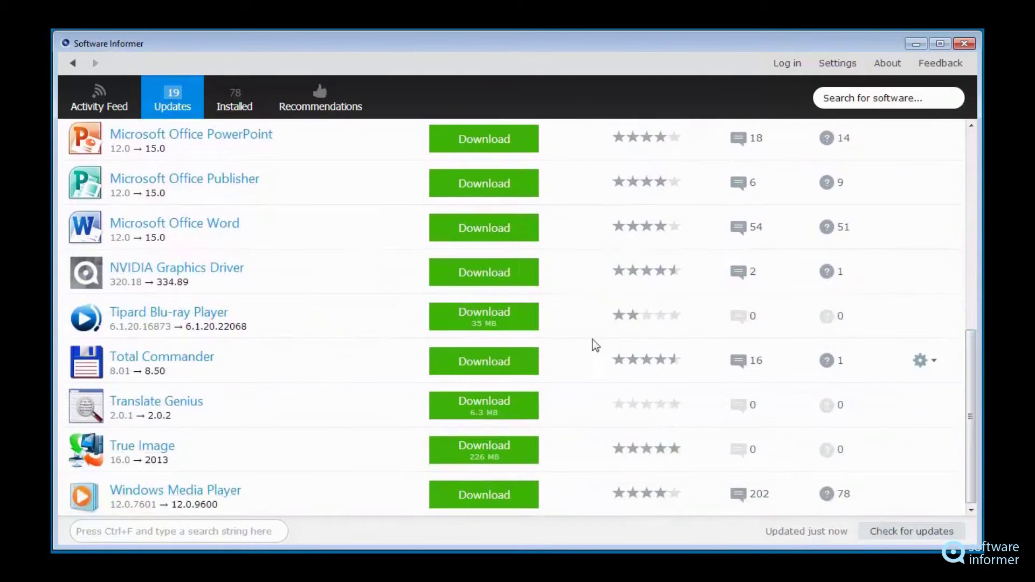
- Download the Tipard Blu-ray Player update from the Updates list
mouse_move(328, 316)
left_click(468, 322)
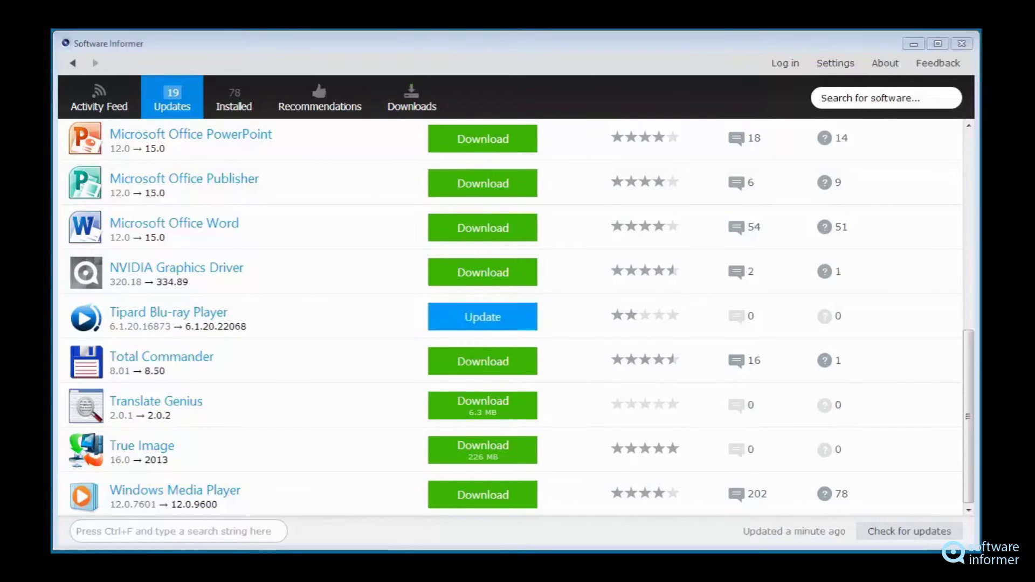
- Run the Tipard Blu-ray Player setup through Next, Install and Finish so it is marked Updated
left_click(495, 307)
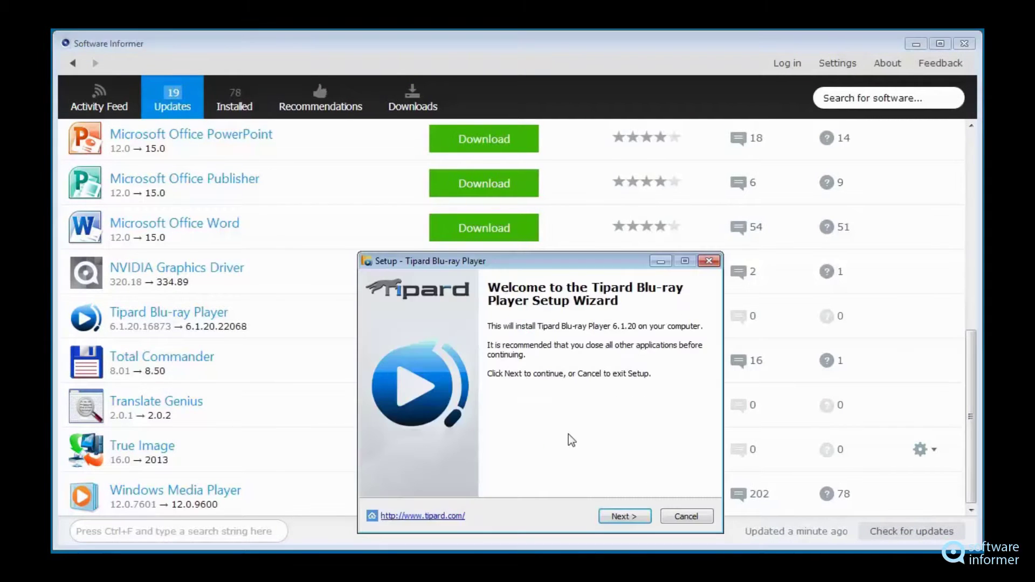
left_click(623, 516)
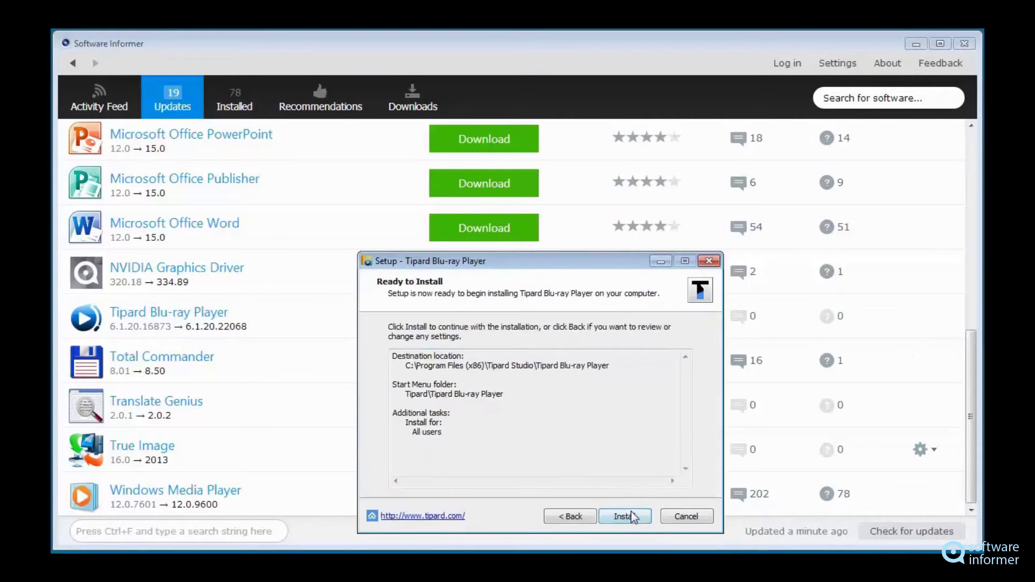
left_click(623, 515)
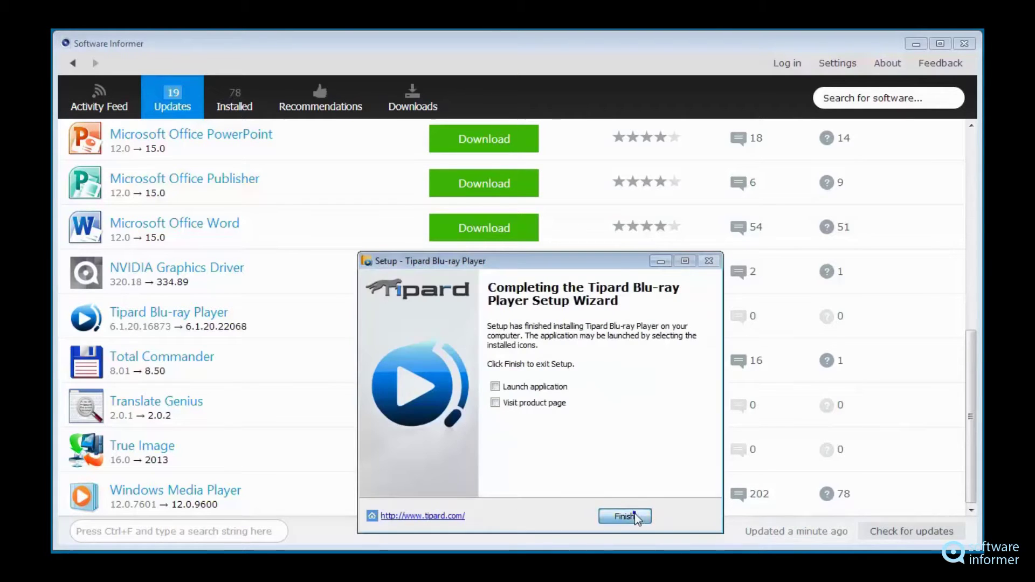
left_click(635, 513)
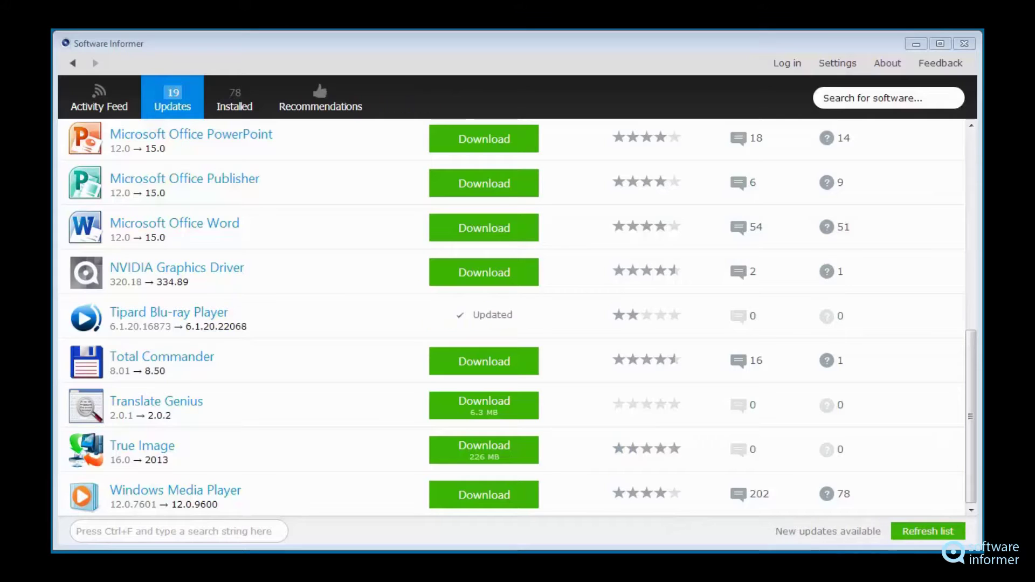
- Rate Lazesoft Recovery Suite Home Edition four stars and view its comment and question panels
mouse_move(776, 341)
left_click(231, 104)
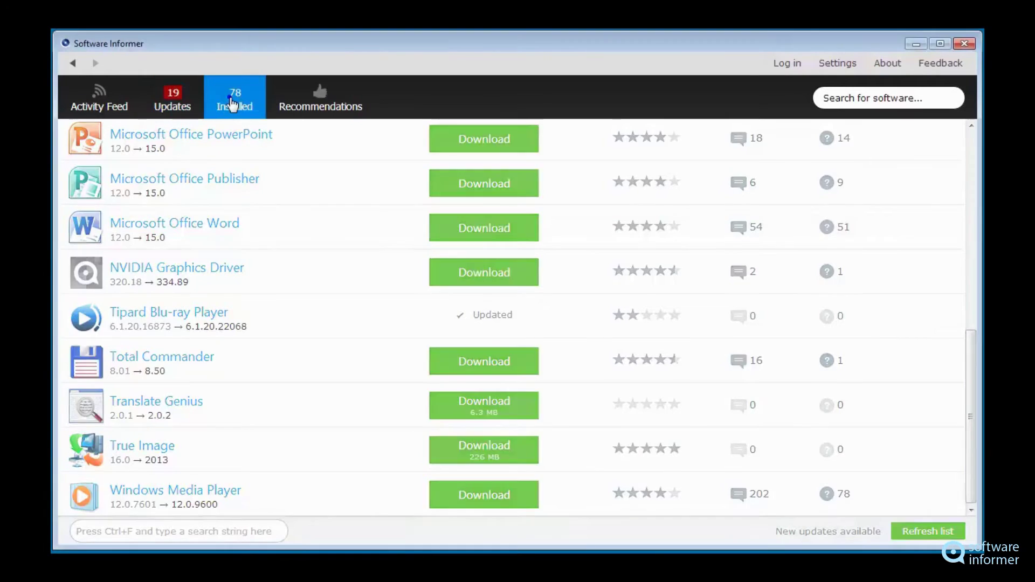
left_click_drag(973, 145, 971, 302)
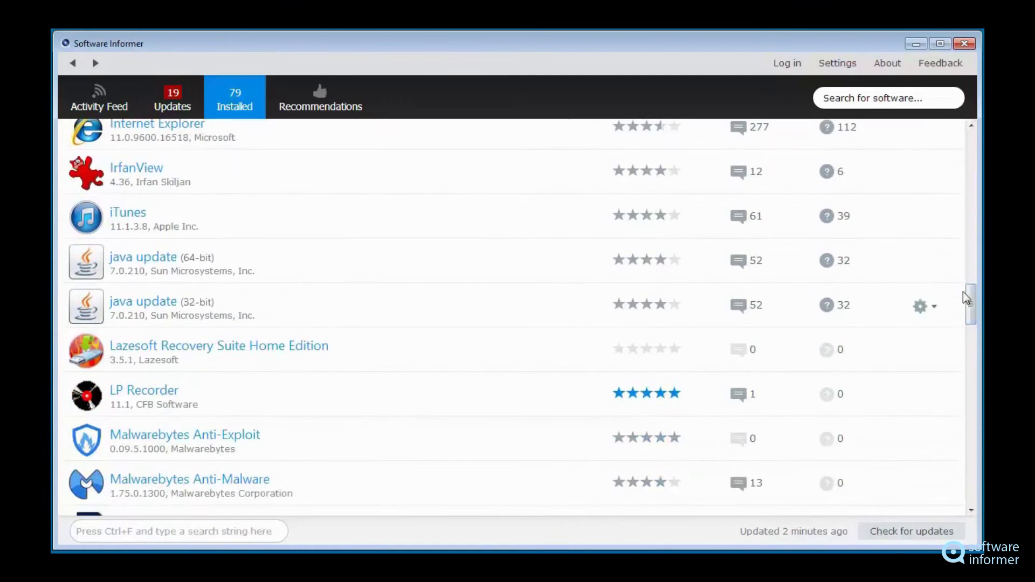
mouse_move(647, 349)
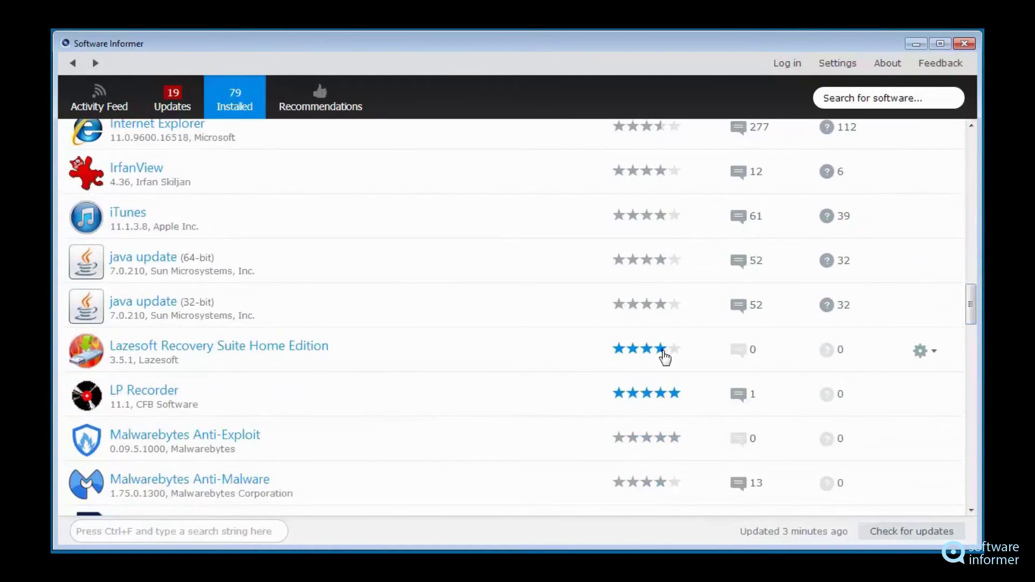
left_click(661, 356)
left_click(737, 354)
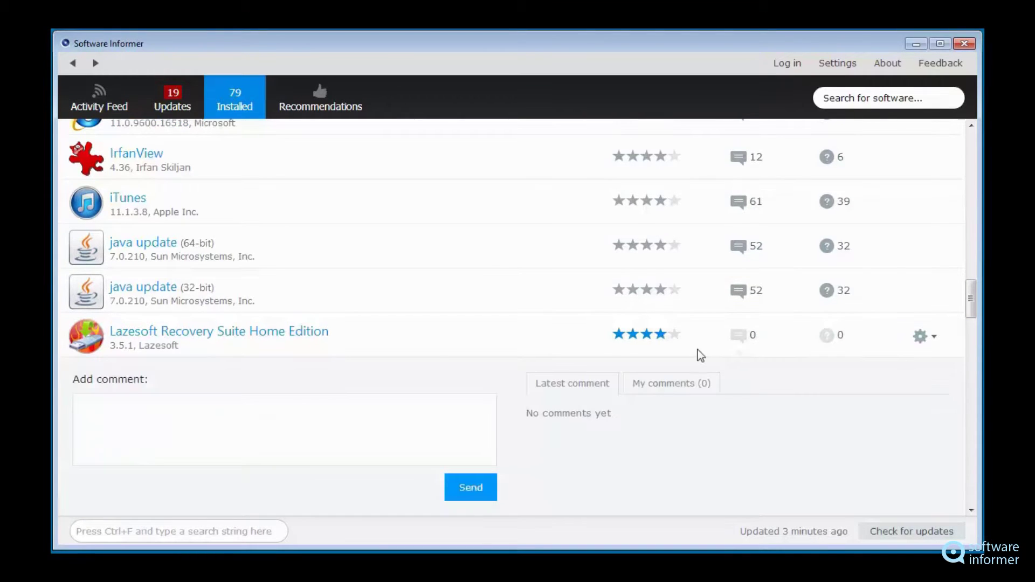
scroll(420, 354, "down", 2)
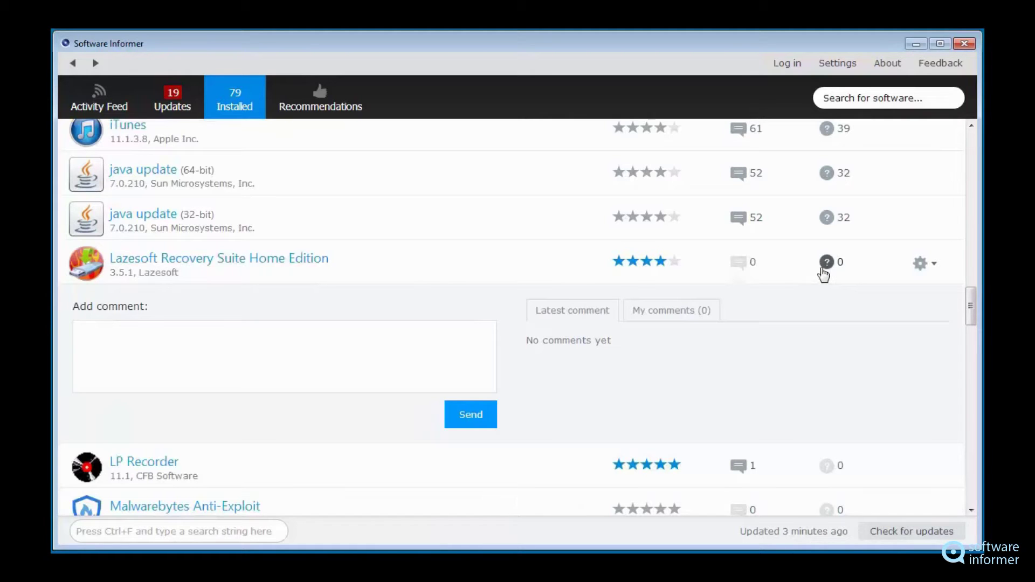
left_click(822, 270)
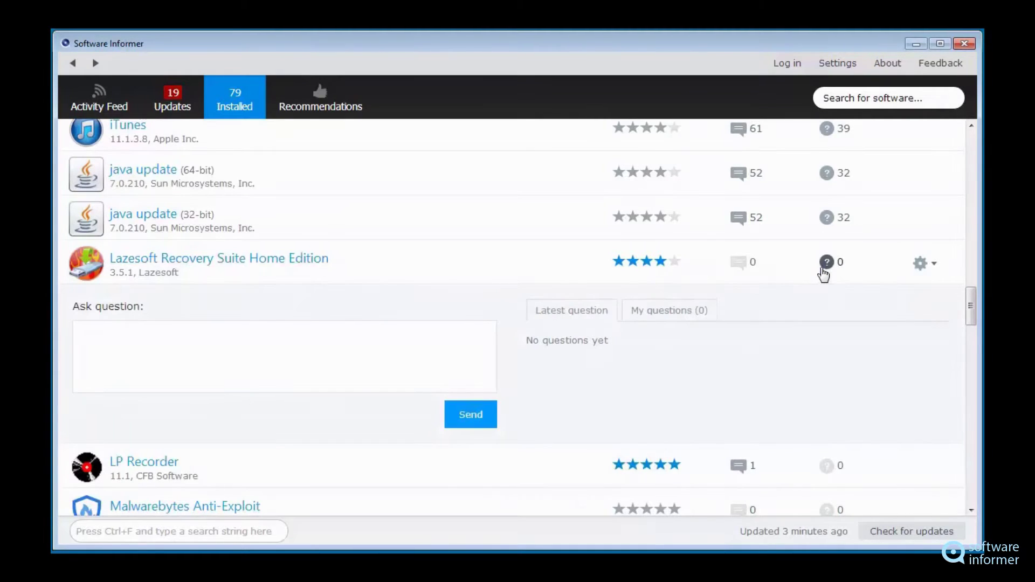
- Enable 'Notify about new comments' for Lazesoft in its program options
left_click(934, 266)
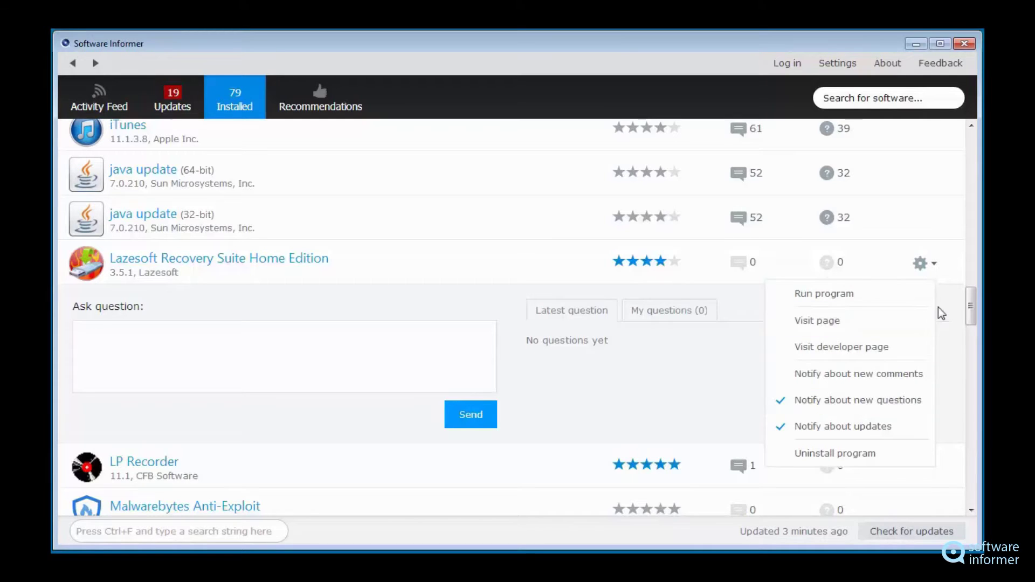
left_click(871, 382)
left_click(650, 353)
left_click(786, 65)
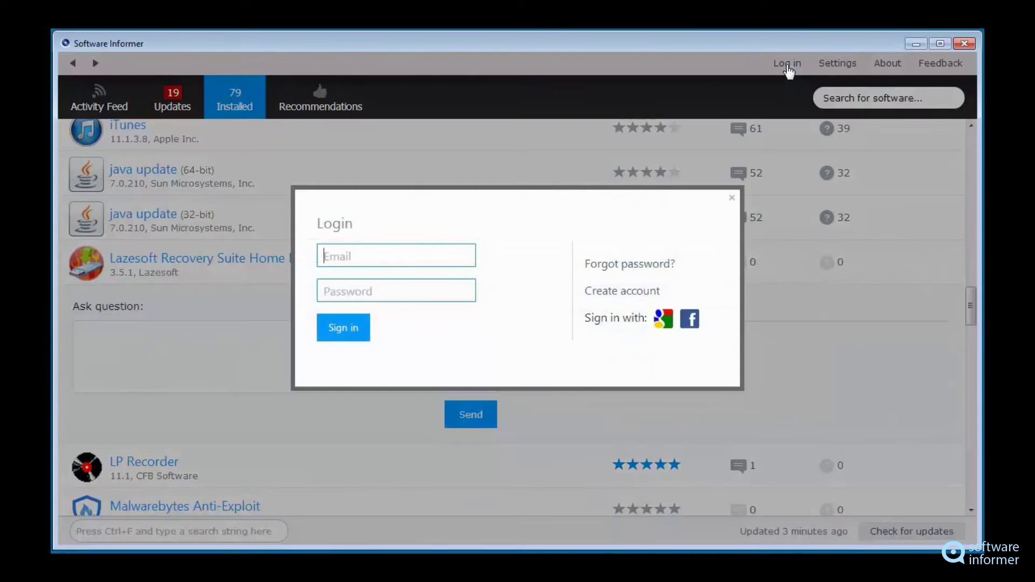
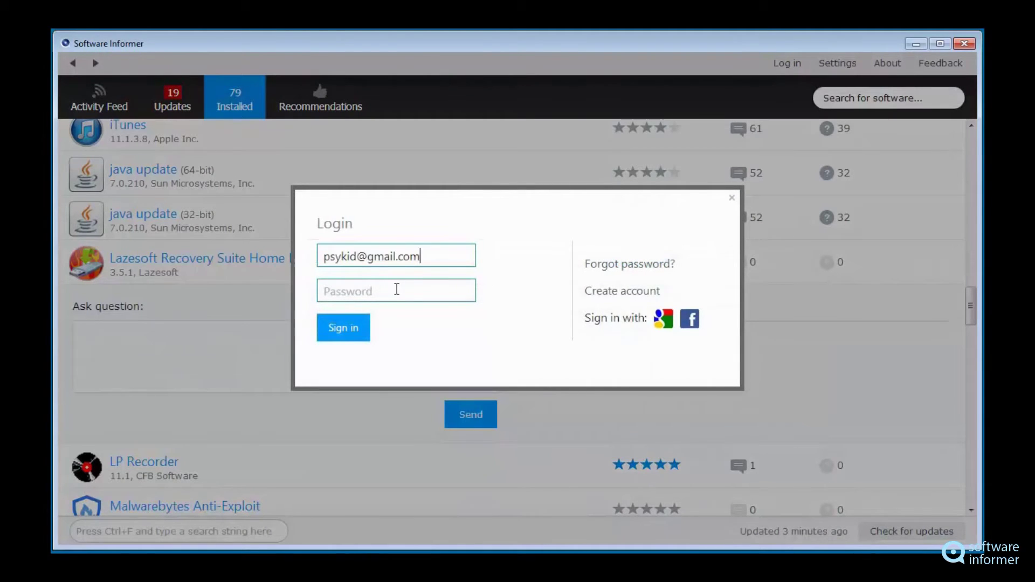
left_click(398, 289)
type("•••••")
type("••")
left_click(344, 327)
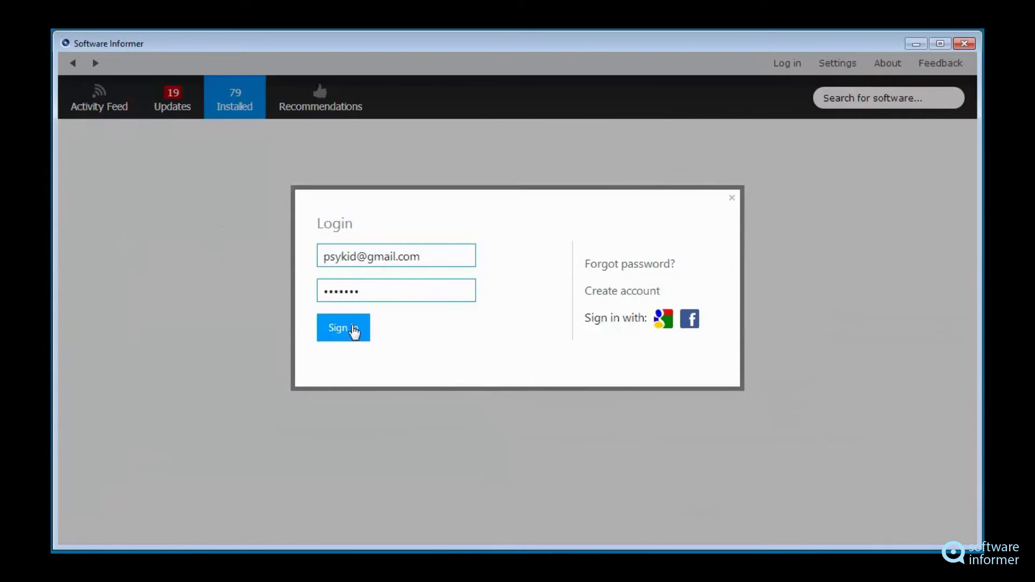
scroll(708, 211, "down", 2)
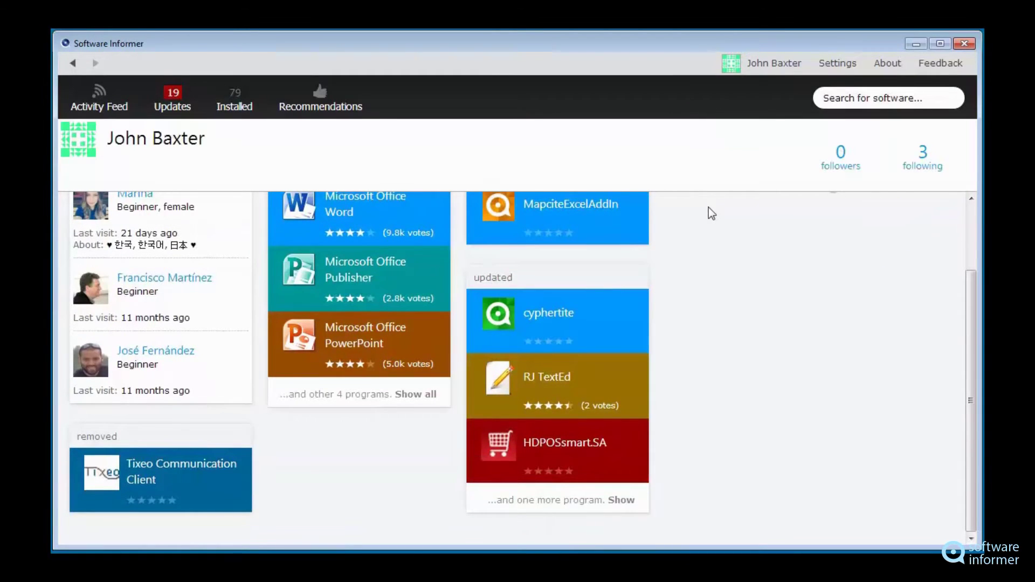
scroll(708, 207, "up", 2)
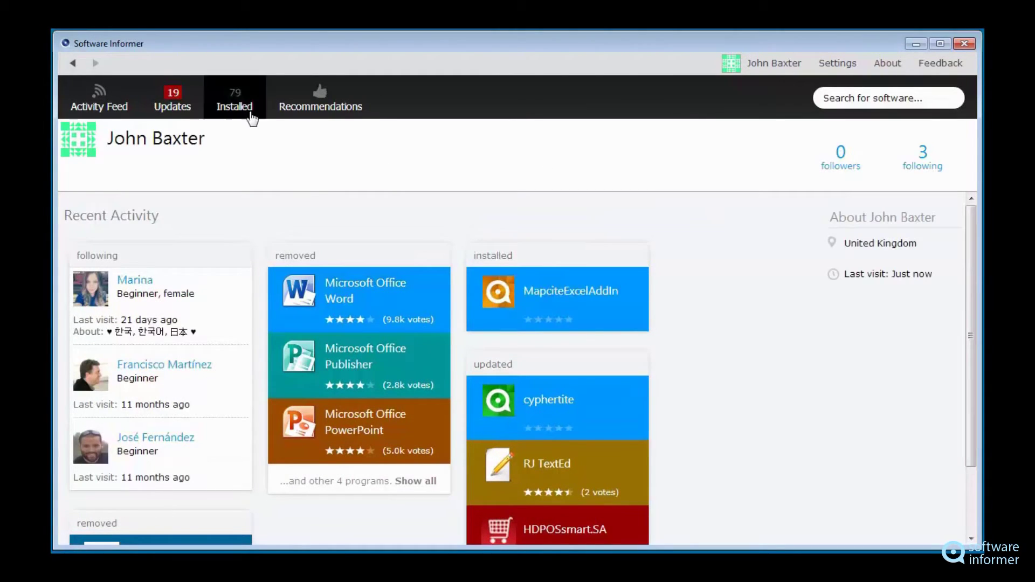
- Read the Top 5 Free Antivirus Programs article from the activity feed, then show Recommendations
left_click(99, 97)
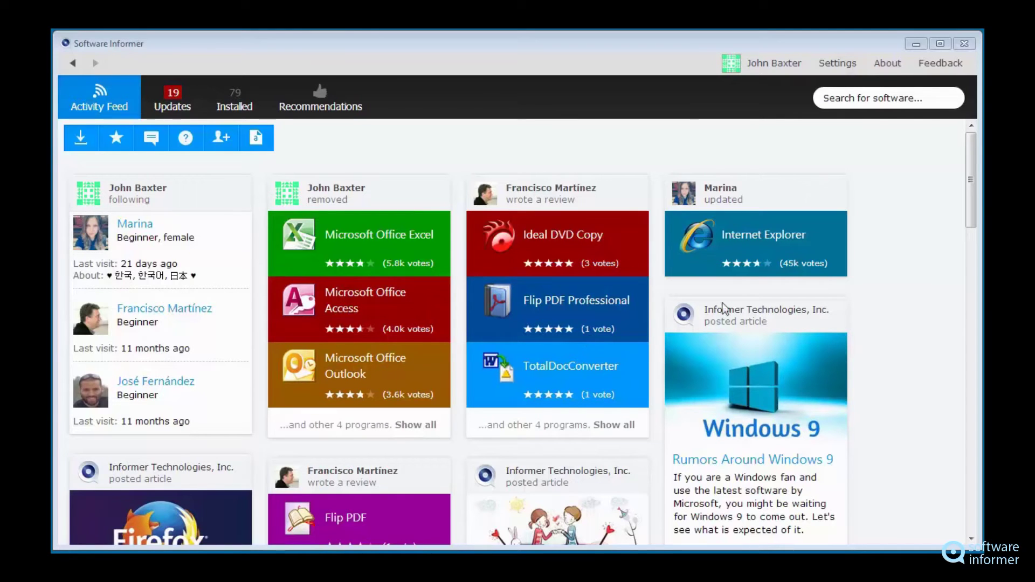
left_click_drag(973, 200, 971, 291)
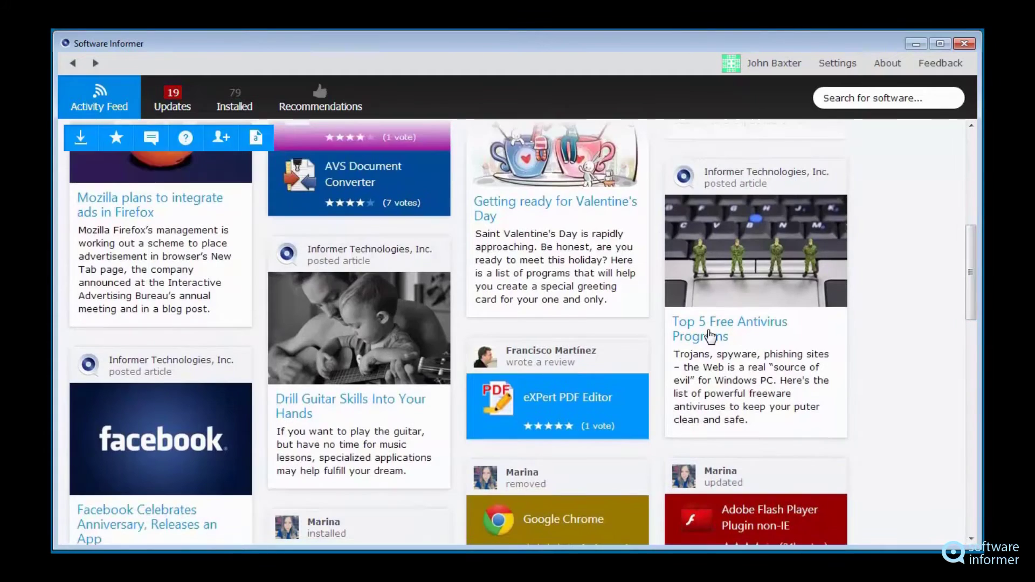
left_click(712, 335)
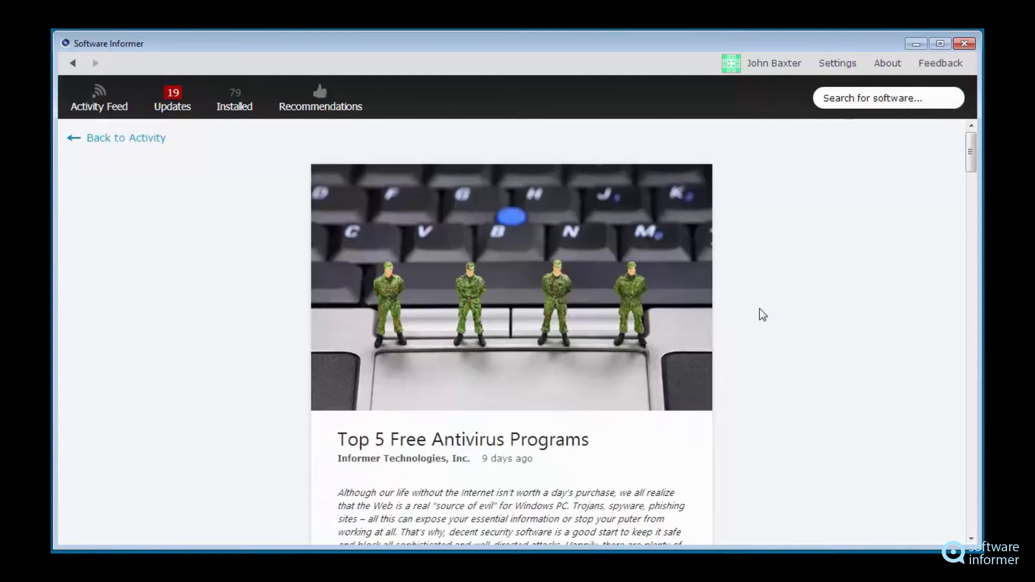
left_click_drag(972, 143, 980, 511)
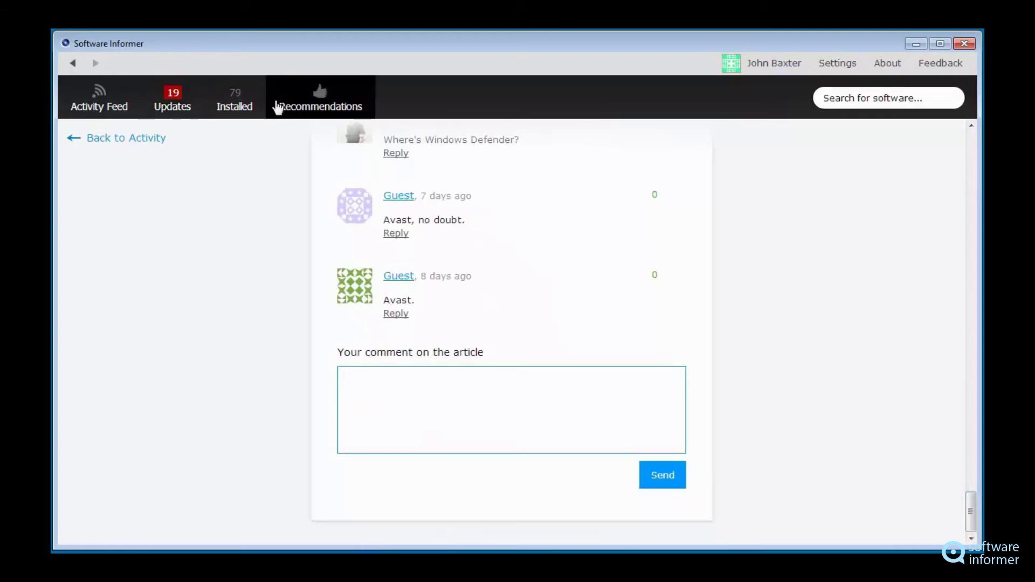
left_click(316, 103)
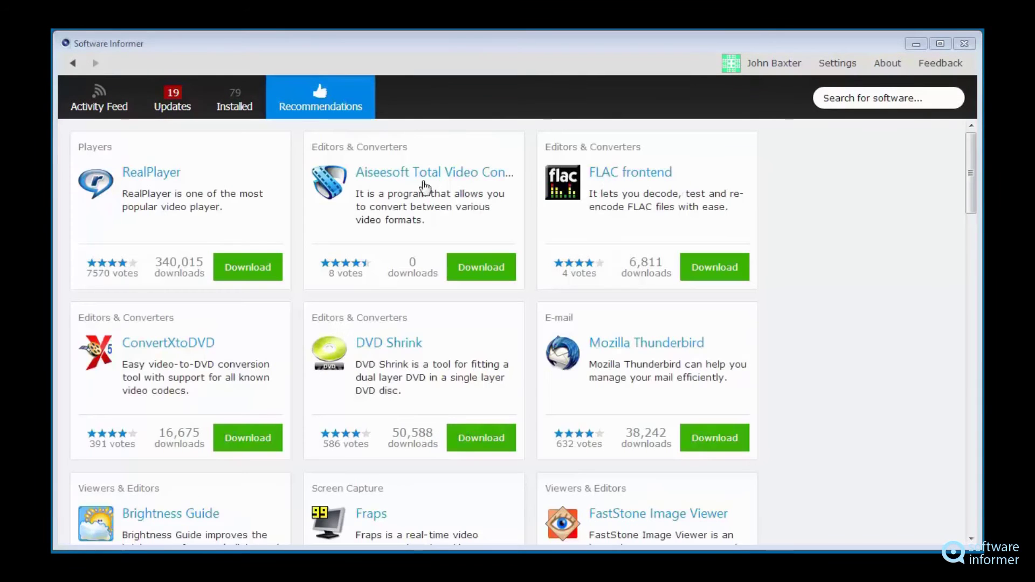
- Start downloading Aiseesoft Total Video Converter and view its progress in Downloads
left_click(490, 275)
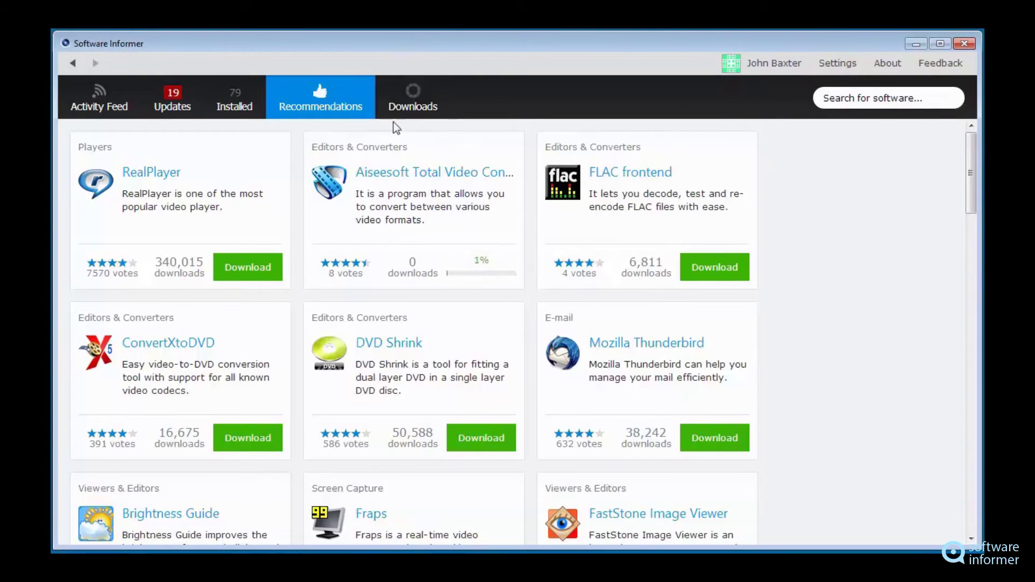
left_click(400, 101)
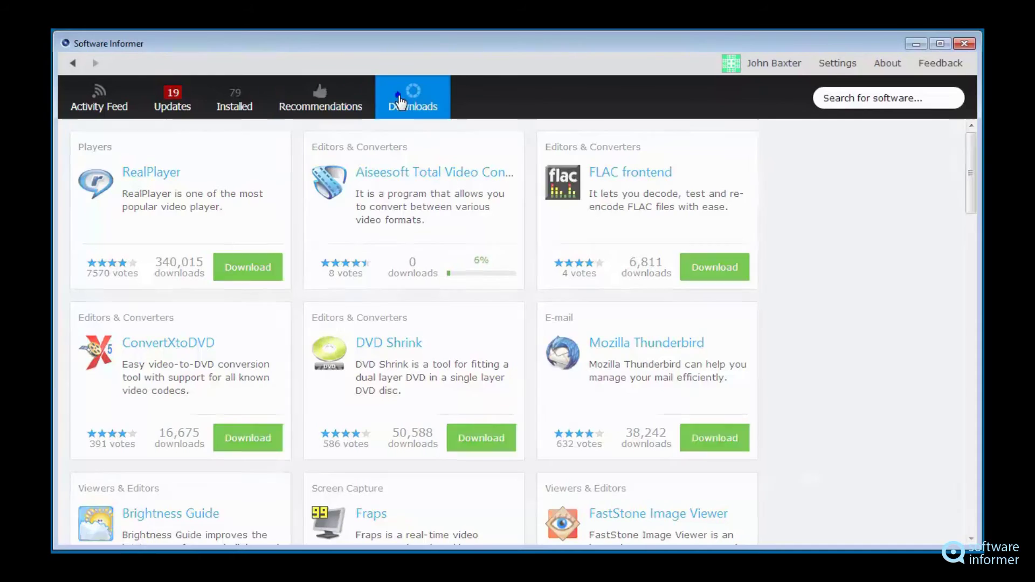
- Set update checks to every 30 minutes, notify about betas, add Google Talk question alerts, and apply
left_click(837, 63)
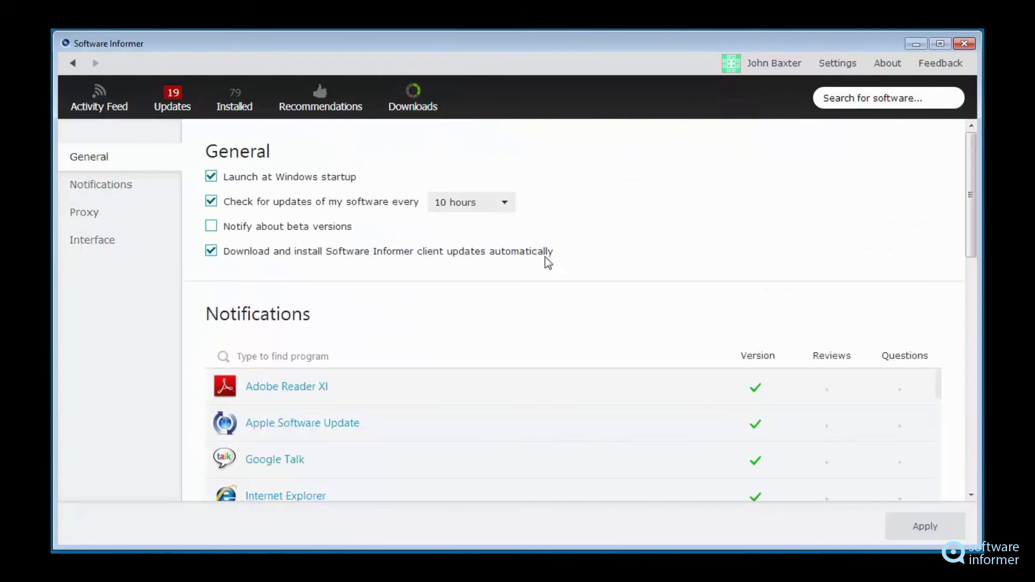
left_click(495, 203)
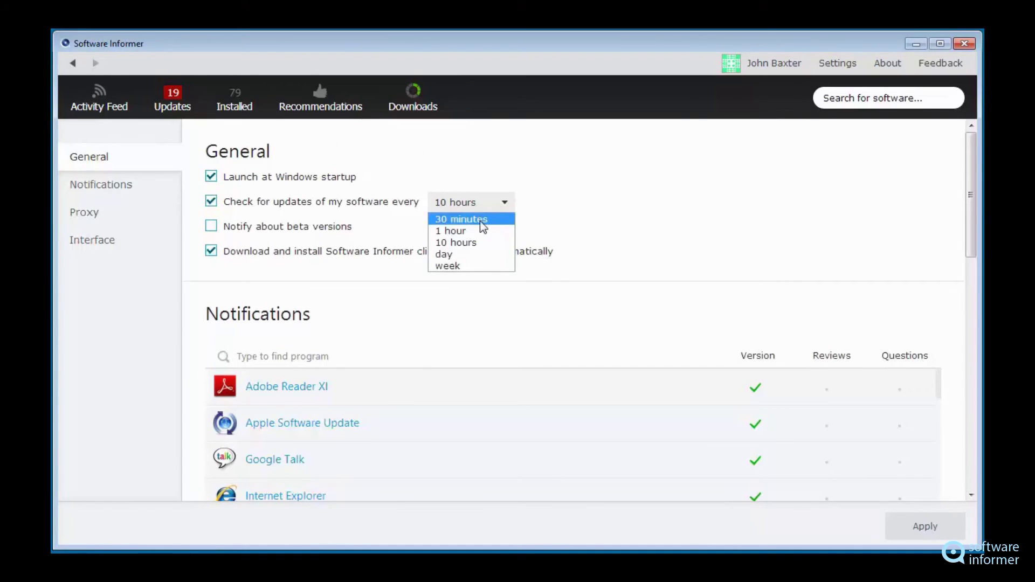
left_click(479, 219)
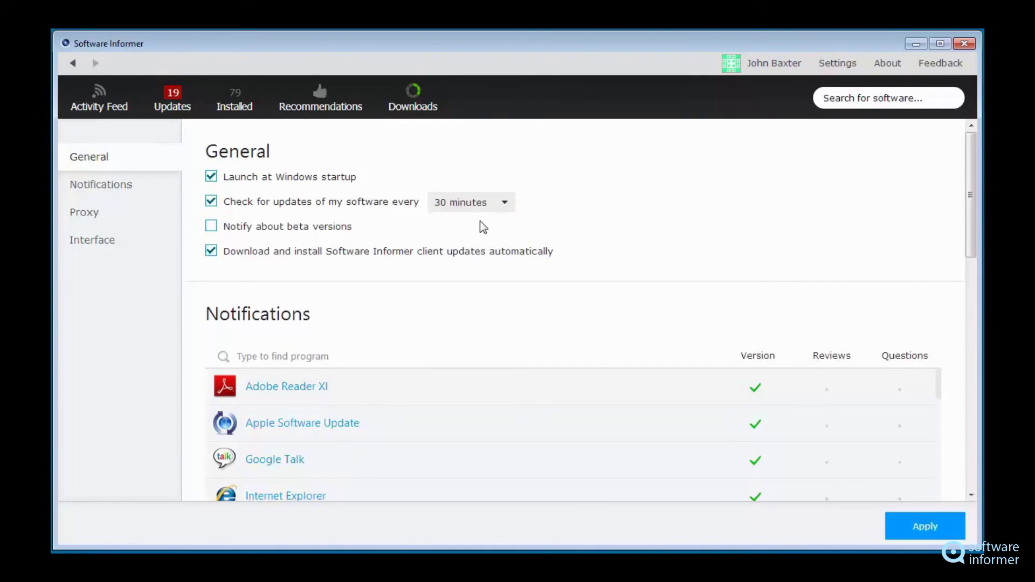
left_click(292, 227)
left_click(901, 460)
left_click(928, 528)
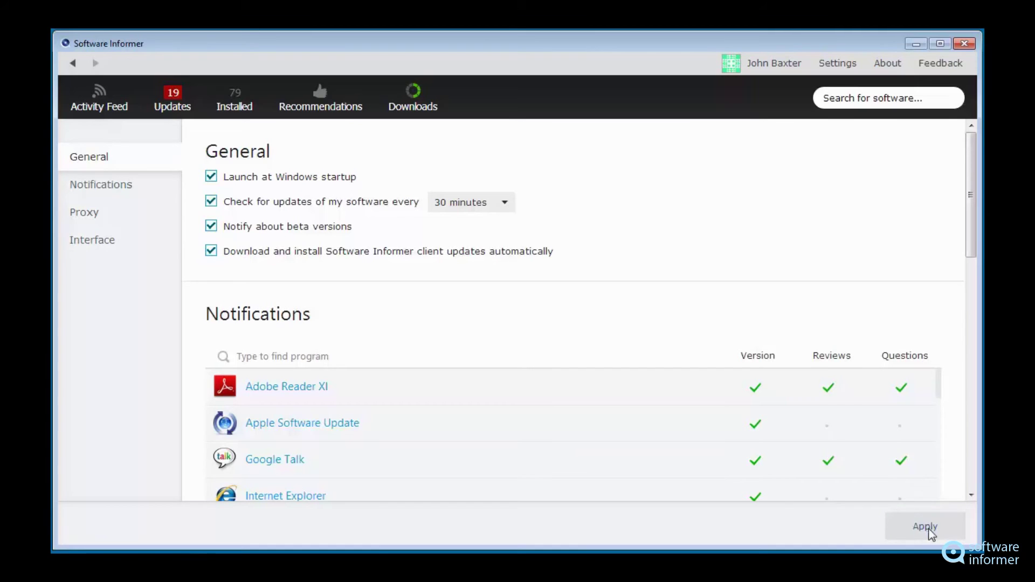
- Browse the Notifications and Interface sections of the settings
left_click(132, 189)
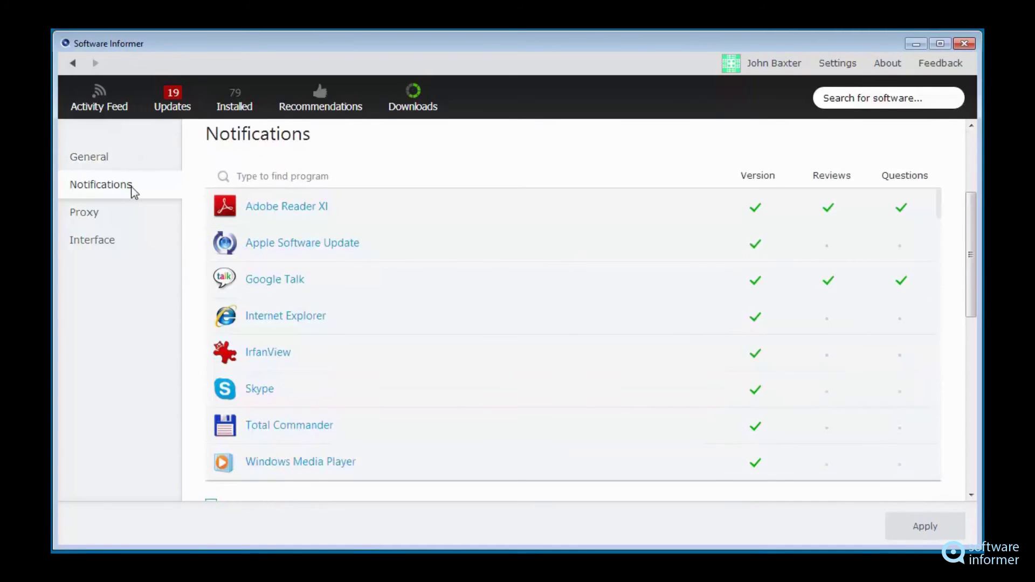
left_click(115, 244)
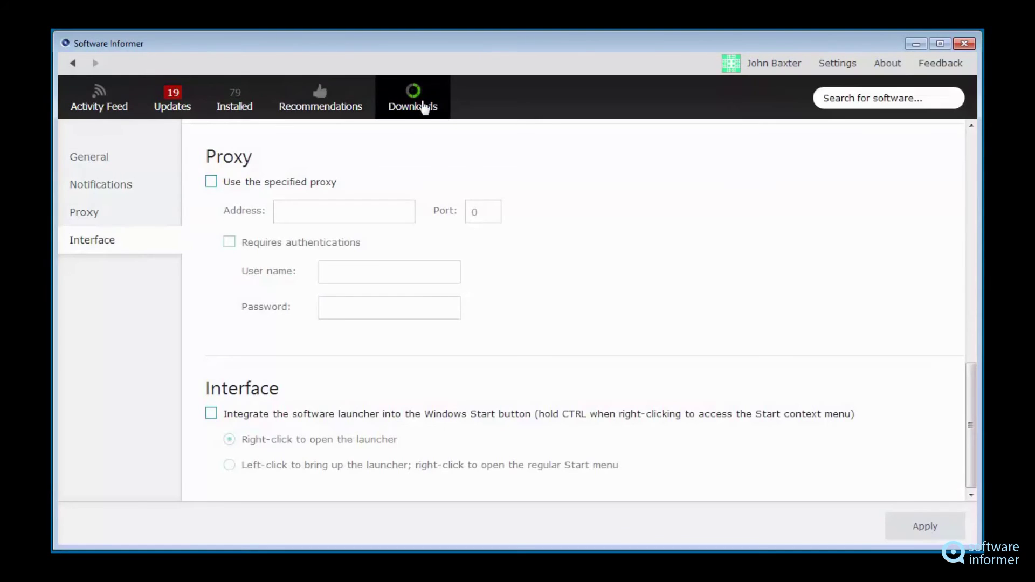
- Check installed programs for updates and filter the list by 'video'
left_click(234, 106)
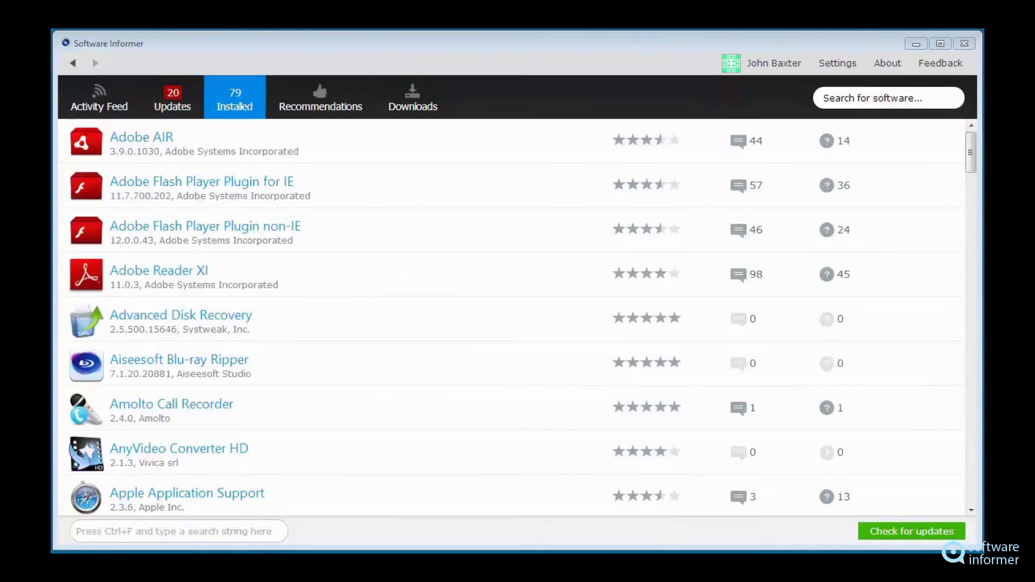
left_click(894, 532)
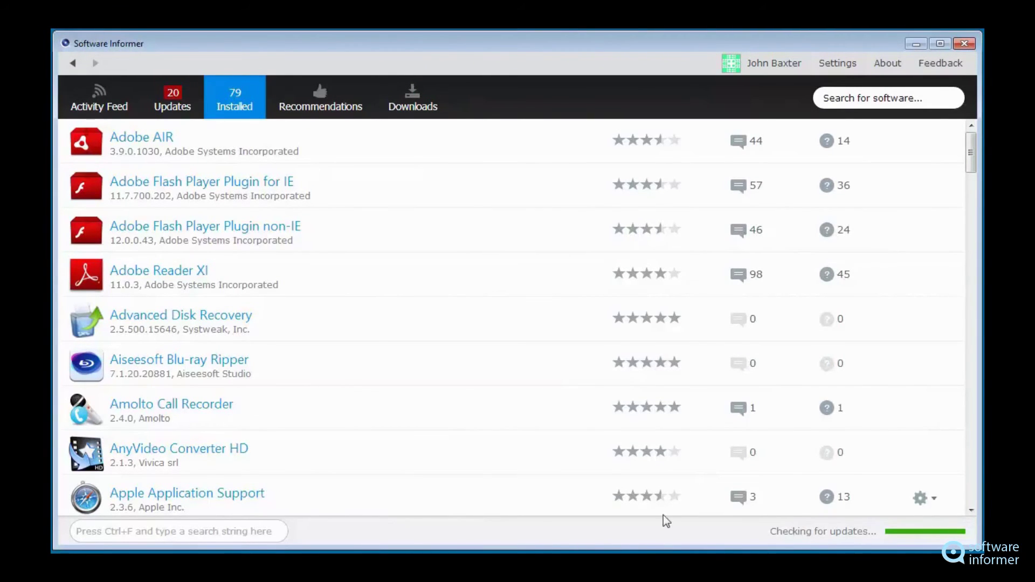
left_click(165, 534)
type("vid")
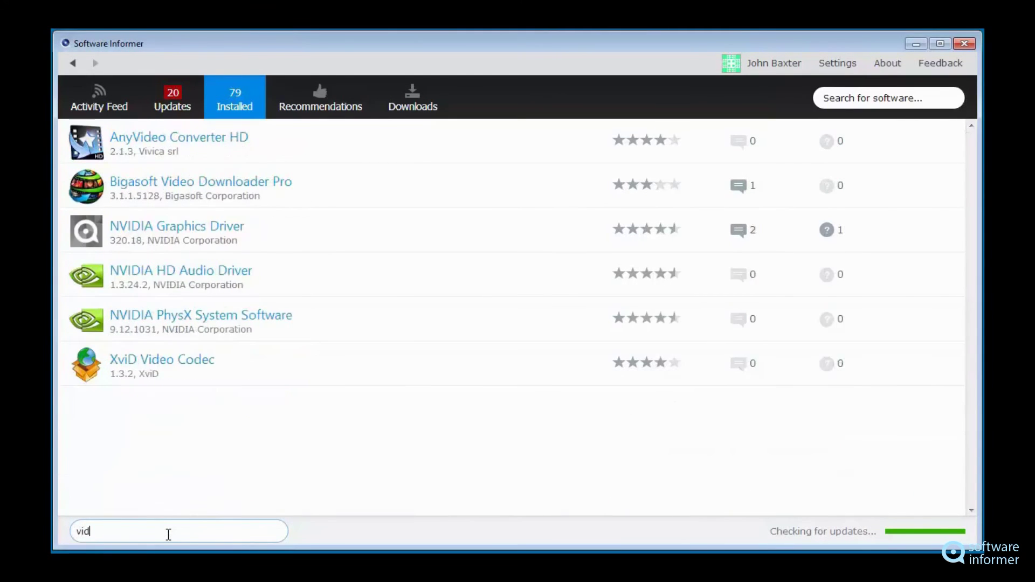
type("eo")
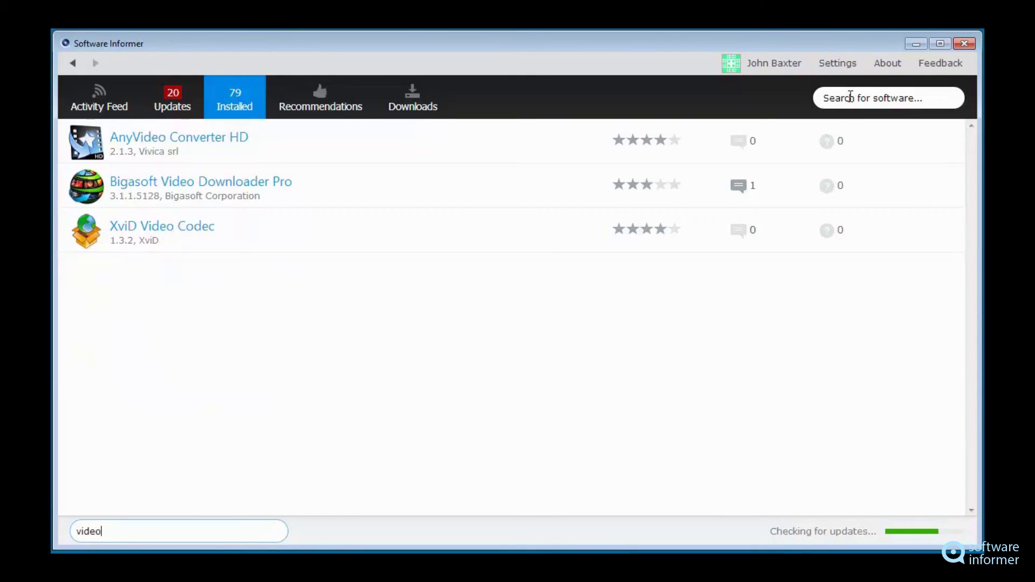
- Search the software catalogue for 'video' and show only free programs
left_click(849, 97)
type("video")
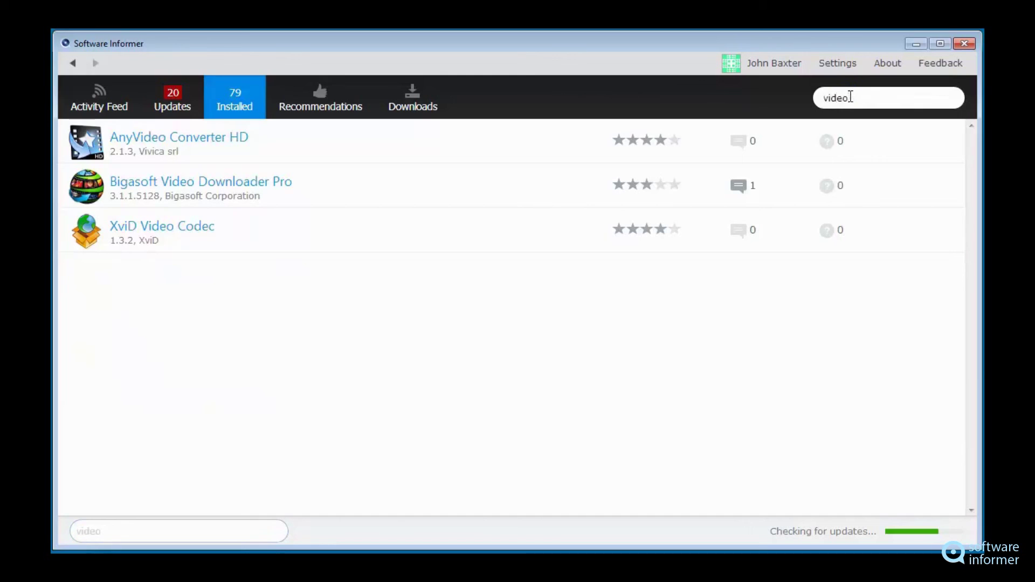
key("Return")
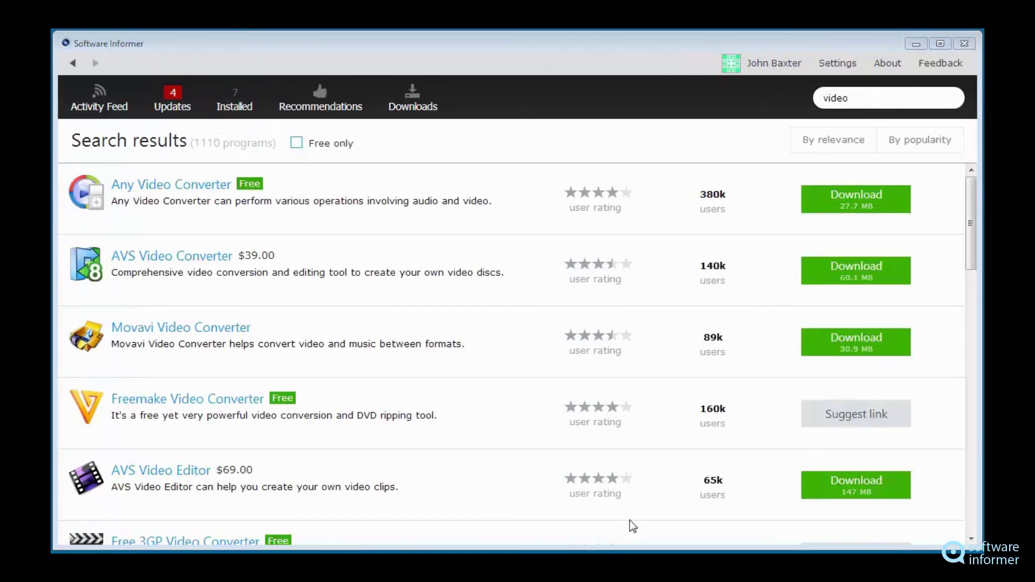
left_click(296, 143)
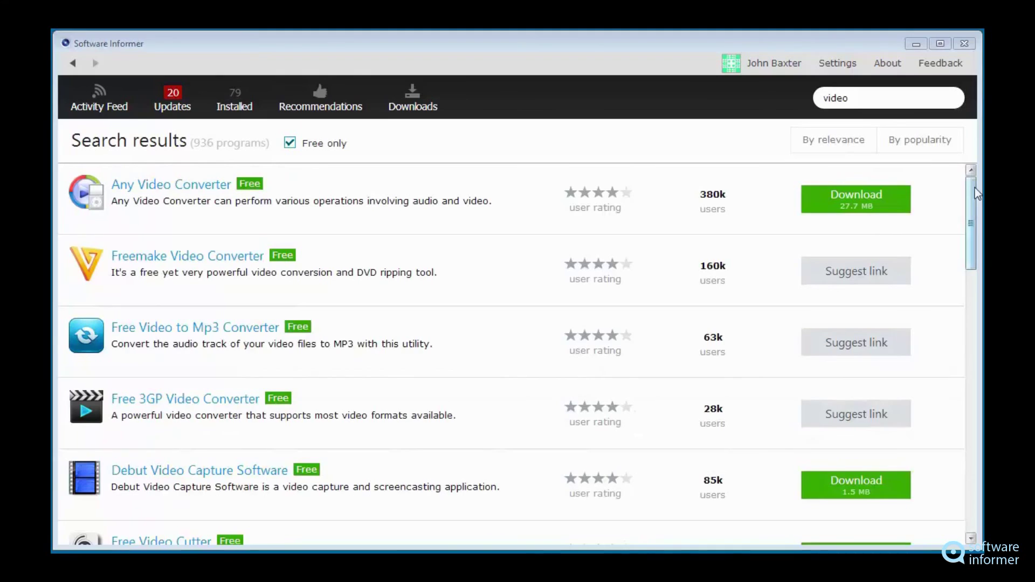
left_click_drag(974, 187, 976, 340)
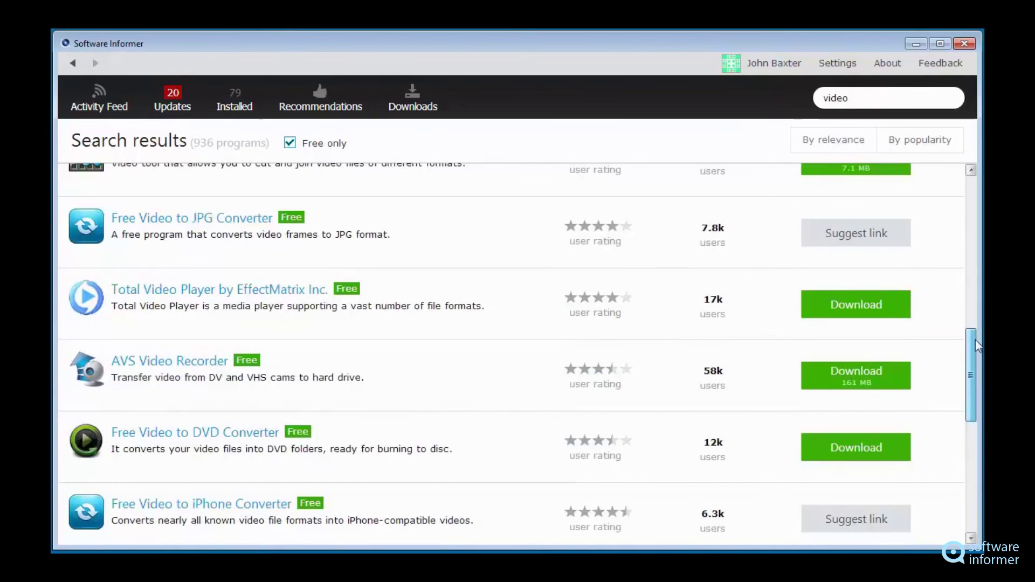
left_click_drag(975, 339, 960, 470)
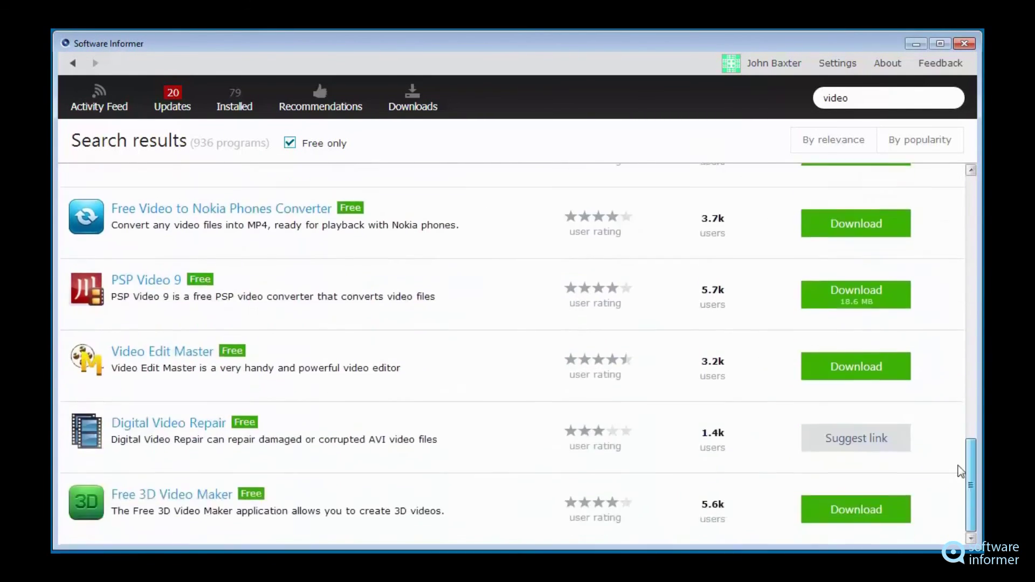